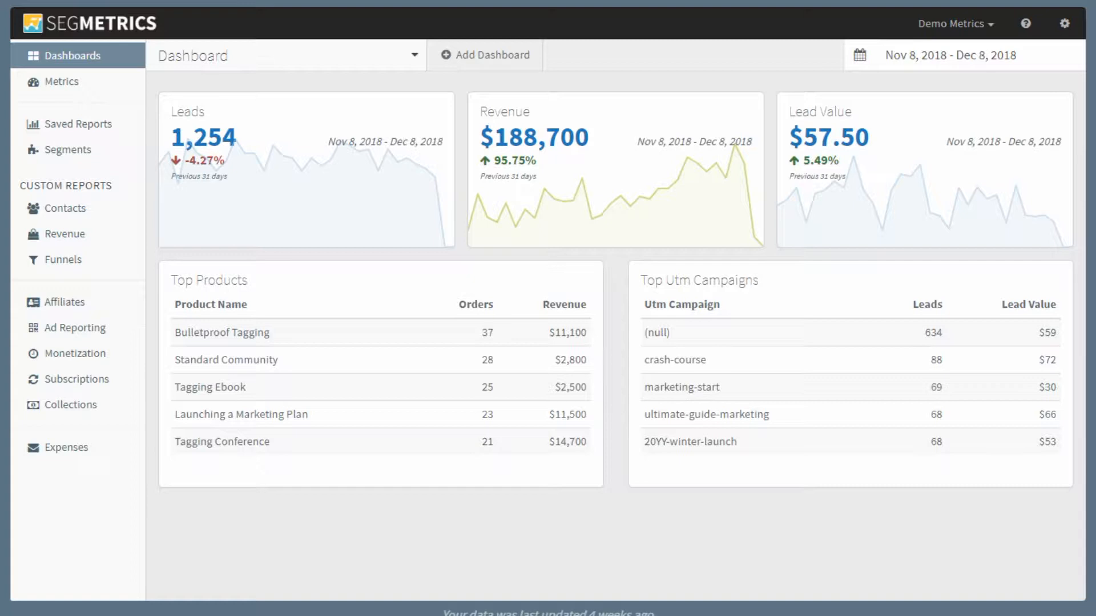
Step: Open the Contacts custom report
click(63, 213)
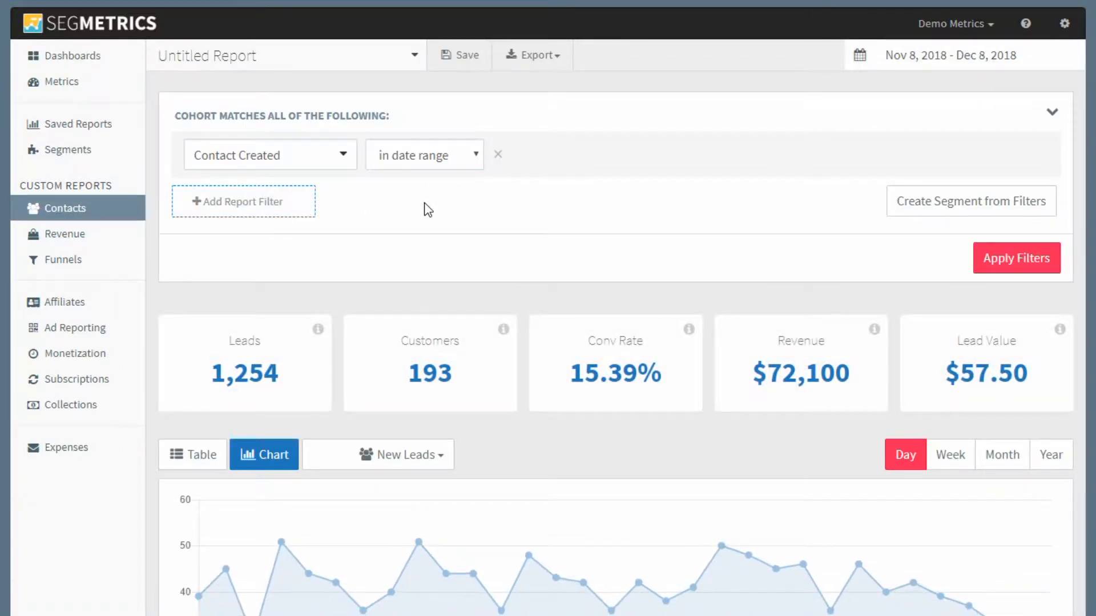
click(448, 166)
click(451, 167)
click(300, 166)
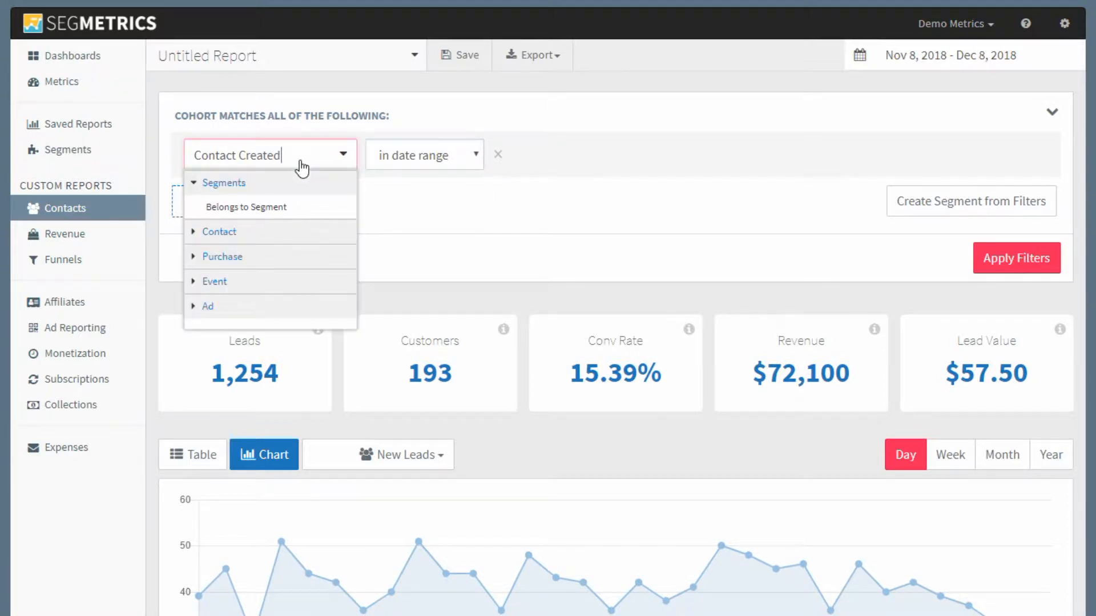
click(448, 208)
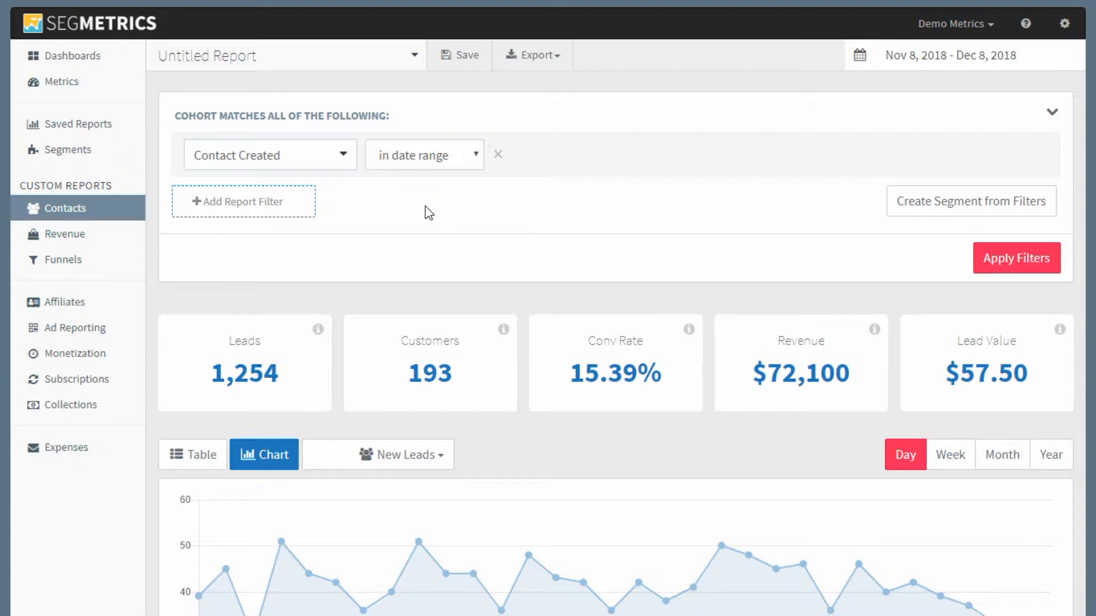
Step: Add a second report filter on Contact Tag
click(260, 209)
click(267, 217)
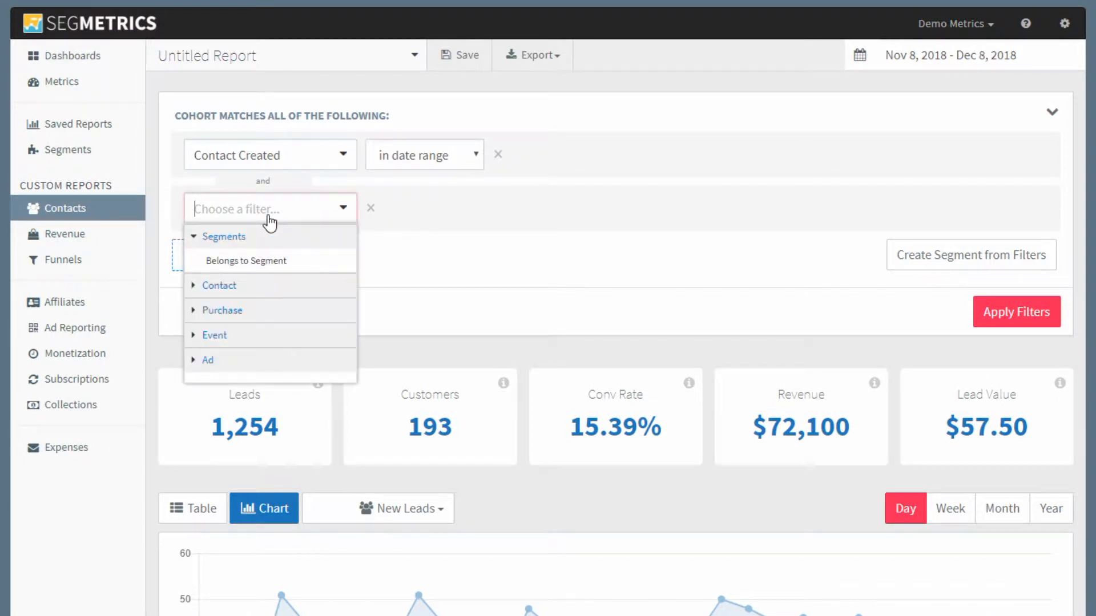
click(242, 291)
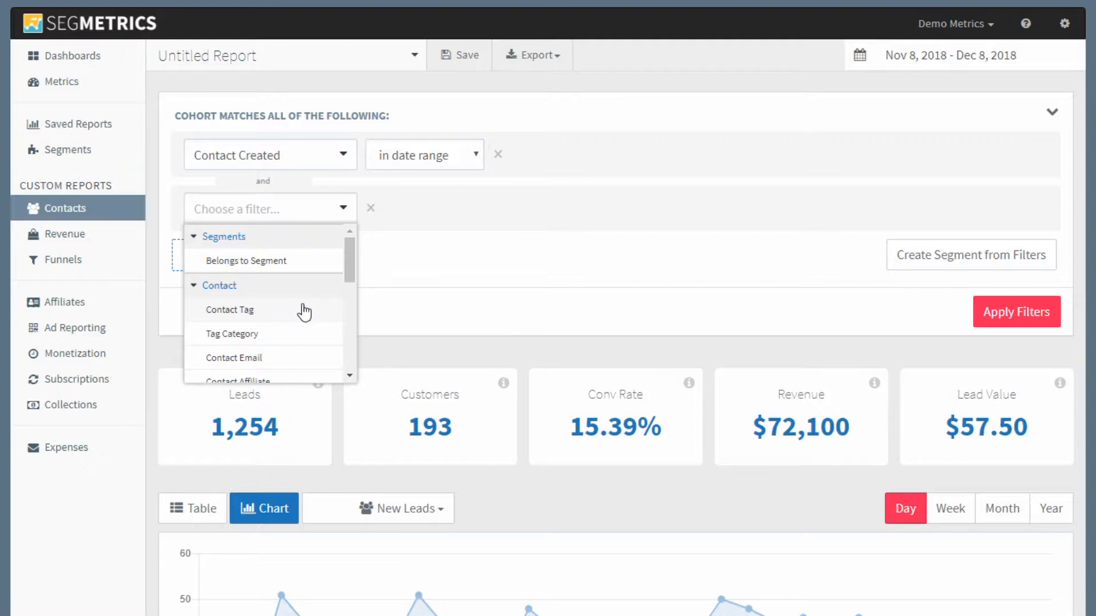
scroll(303, 311, down, 5)
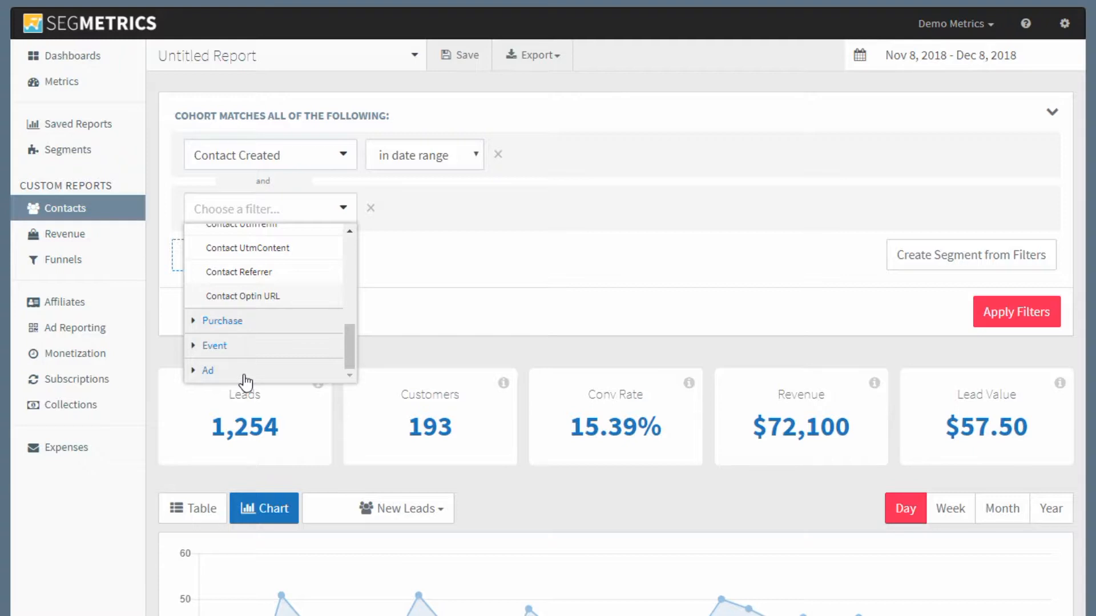
click(256, 346)
scroll(265, 345, down, 4)
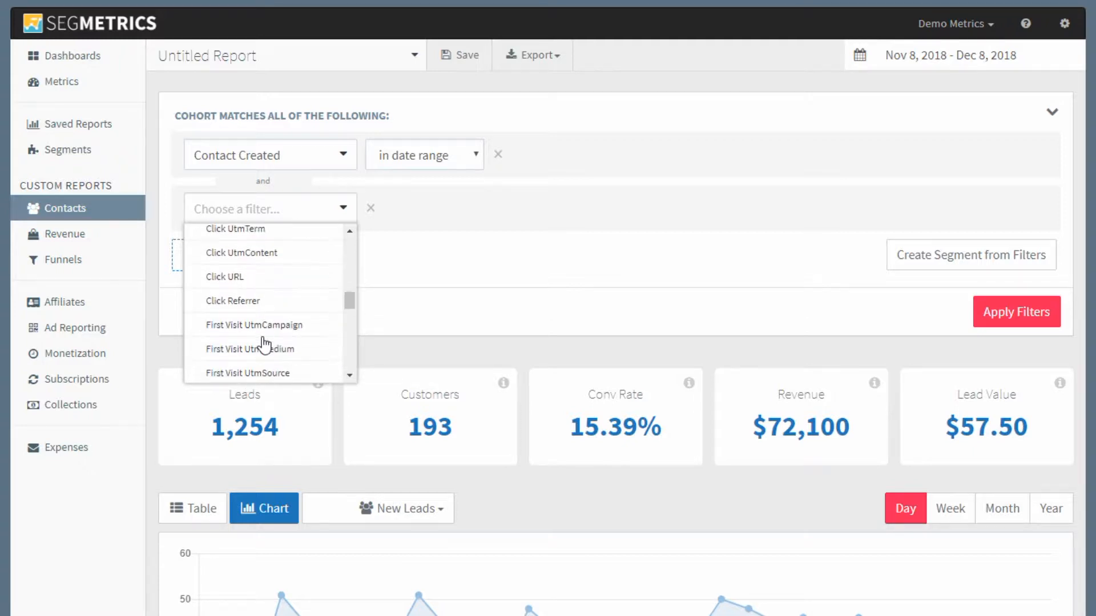
scroll(266, 343, up, 10)
click(290, 213)
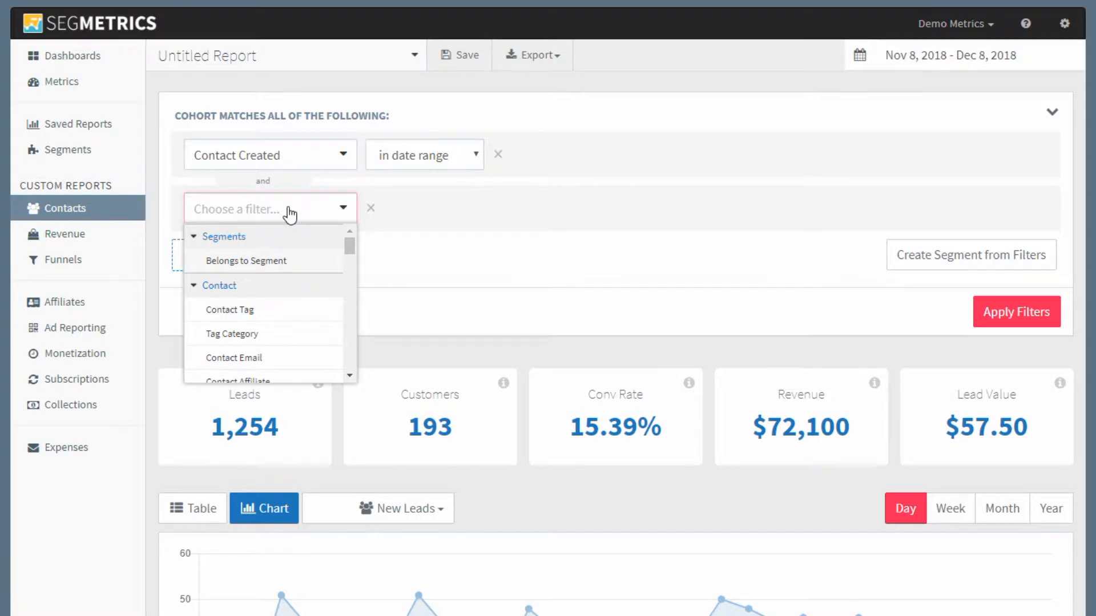
text(tag)
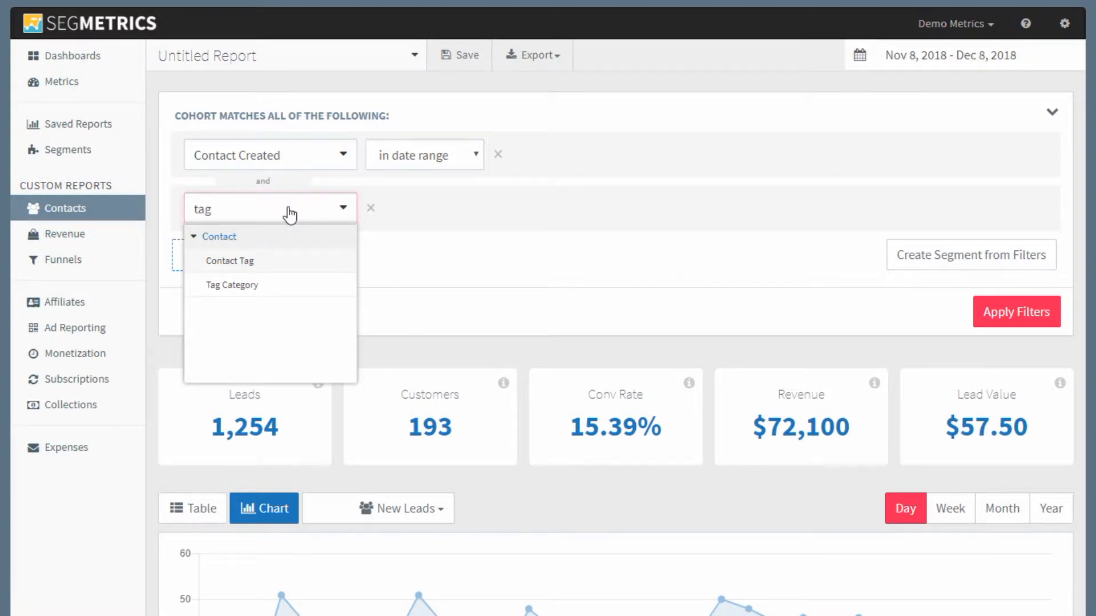
click(254, 264)
Step: Set the tag filter to starts with seq-eg-webinar-campaign and apply the filters
click(465, 212)
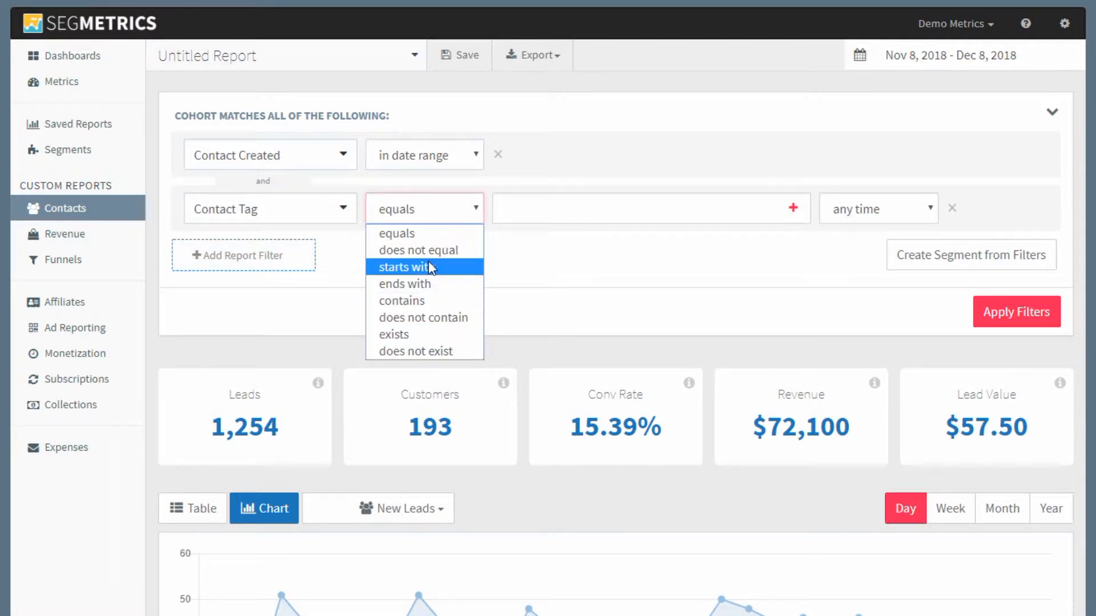
click(430, 263)
click(536, 205)
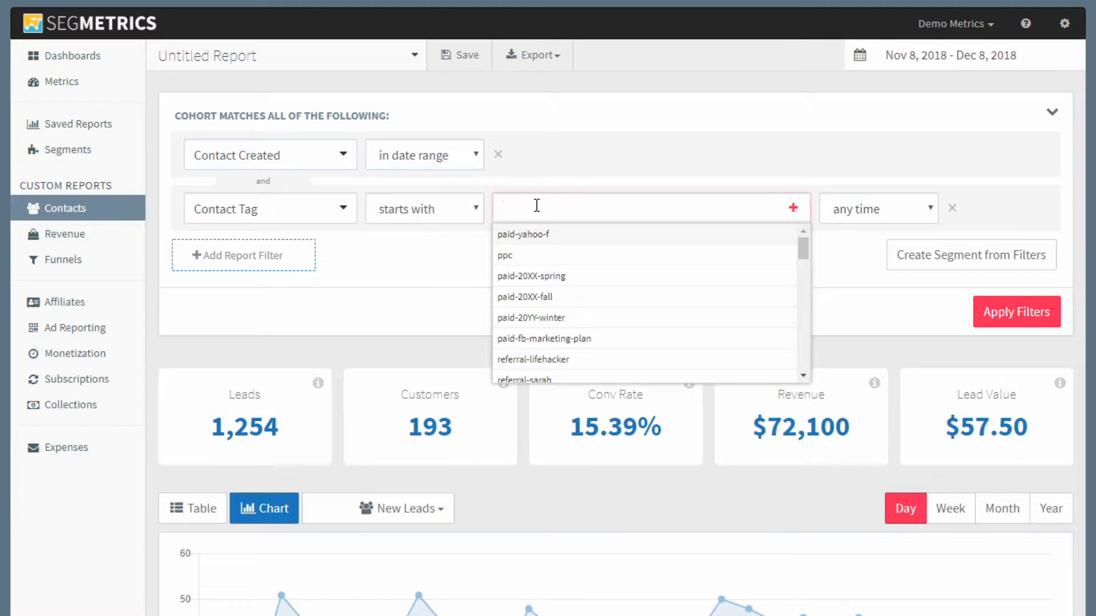
text(seq)
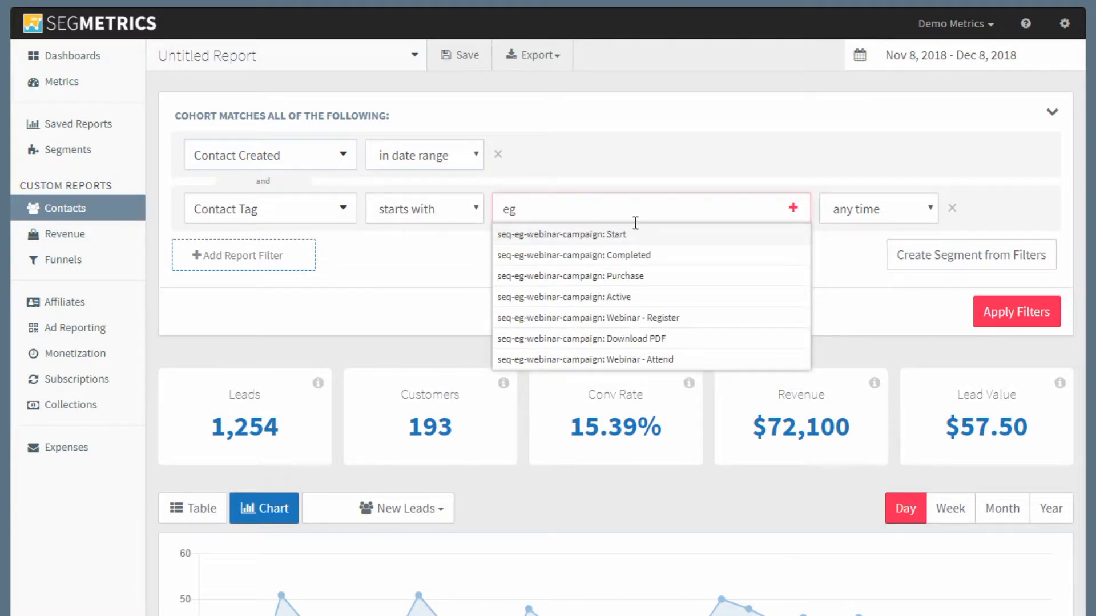
click(632, 236)
click(647, 208)
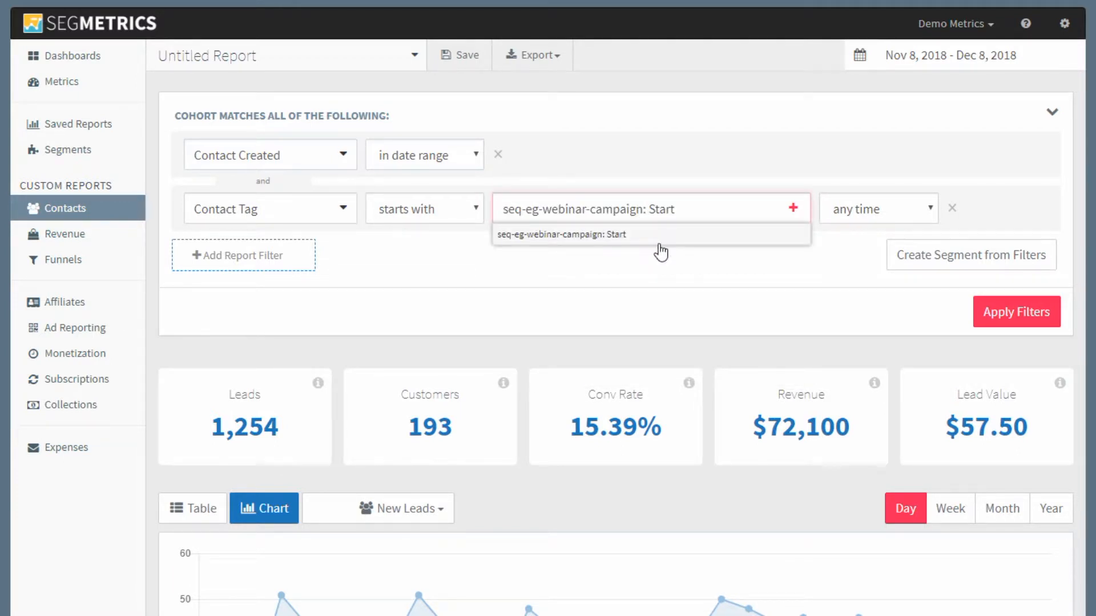
drag(638, 209, 718, 203)
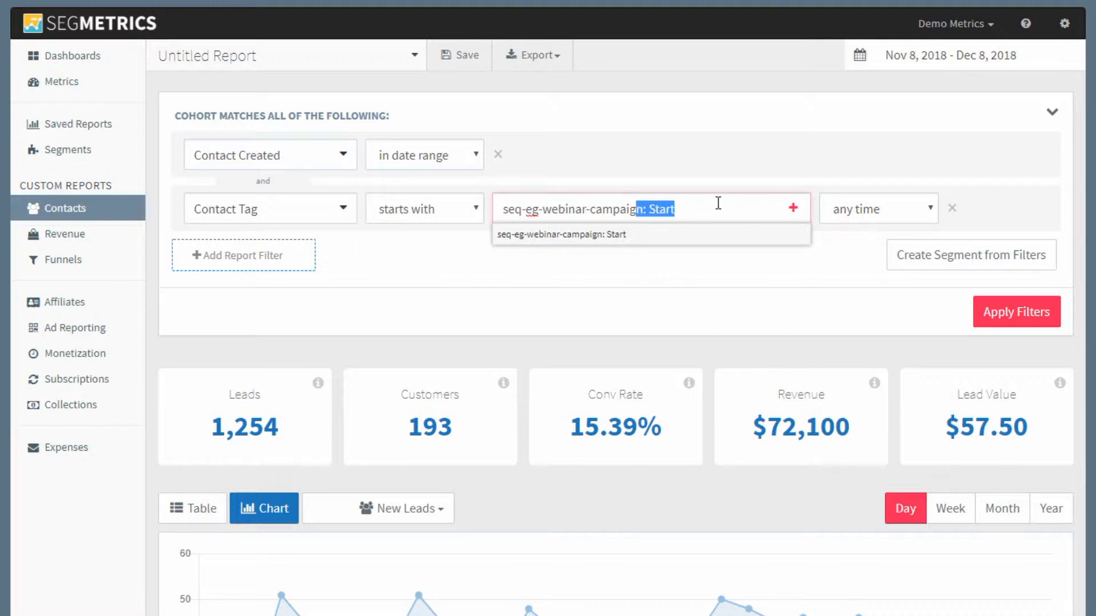
text(n)
click(979, 315)
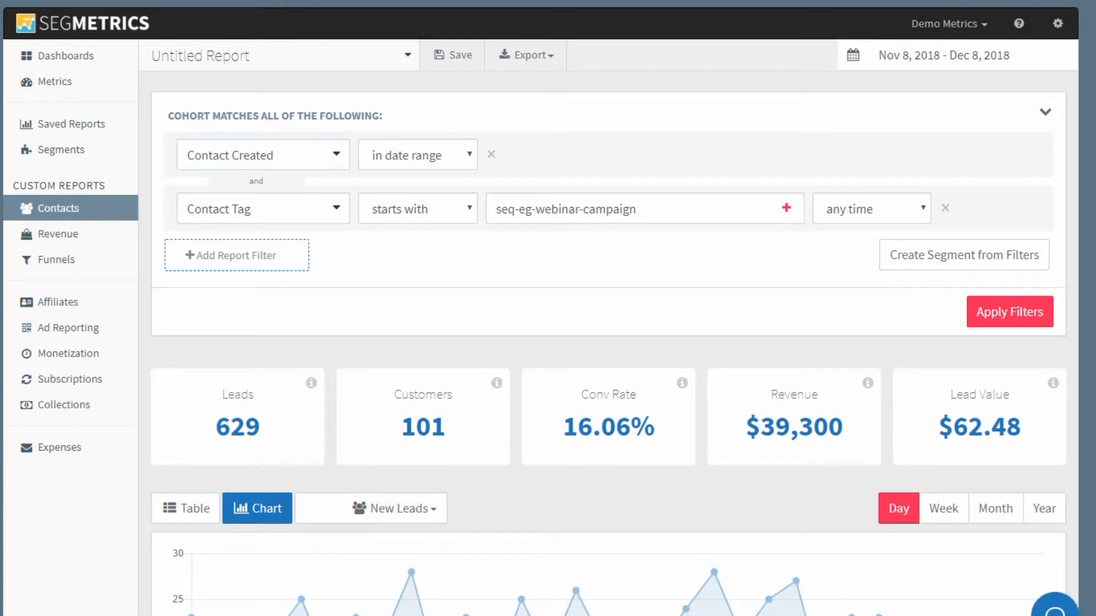
Step: Change the Contact Created condition to any time
scroll(400, 556, down, 5)
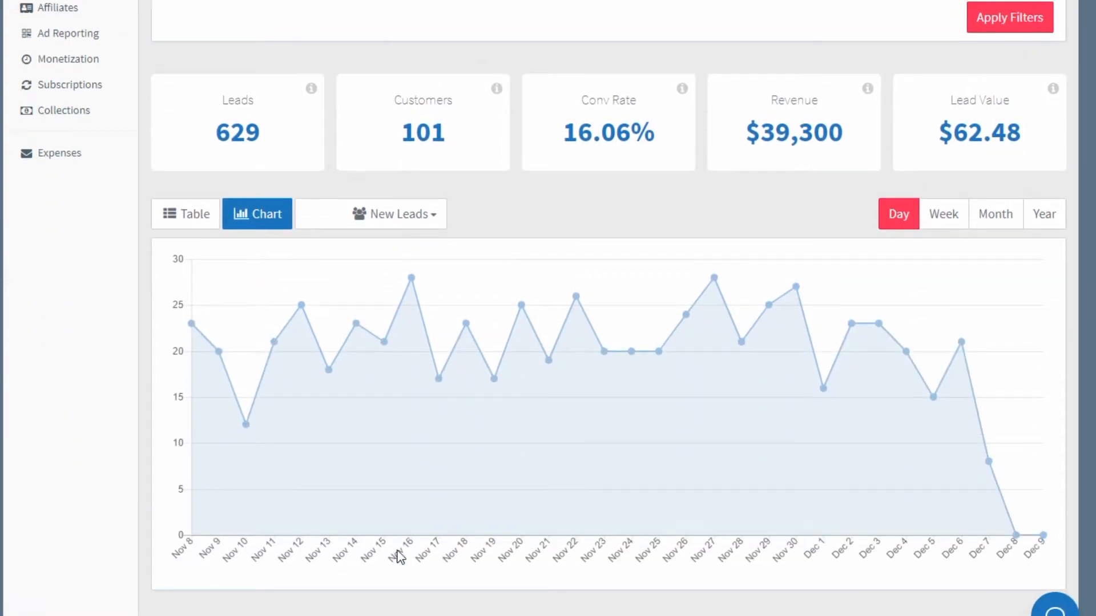
scroll(399, 556, up, 5)
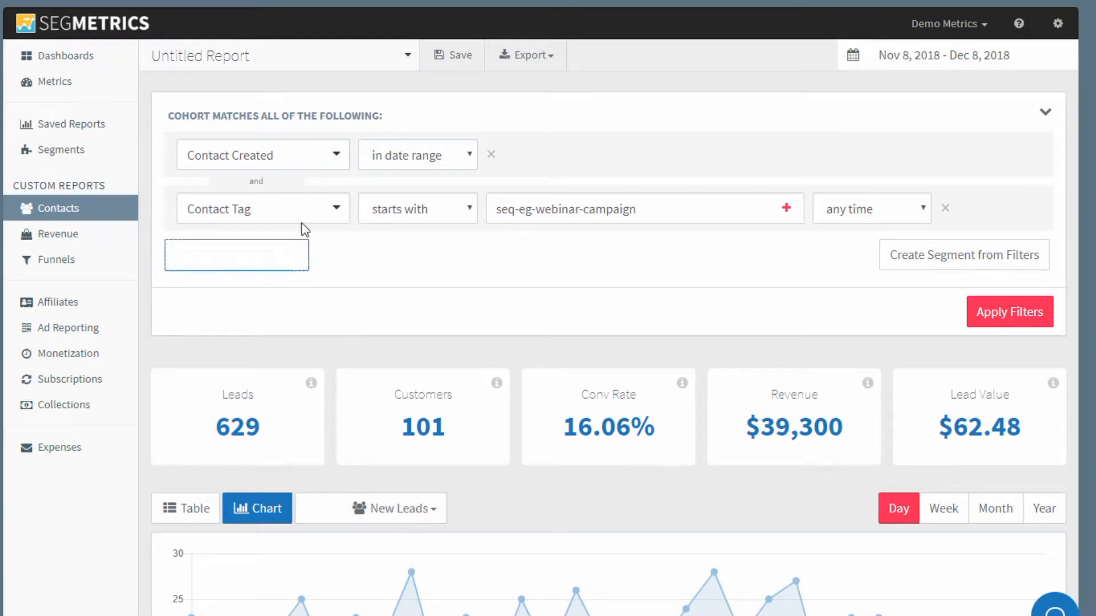
click(416, 158)
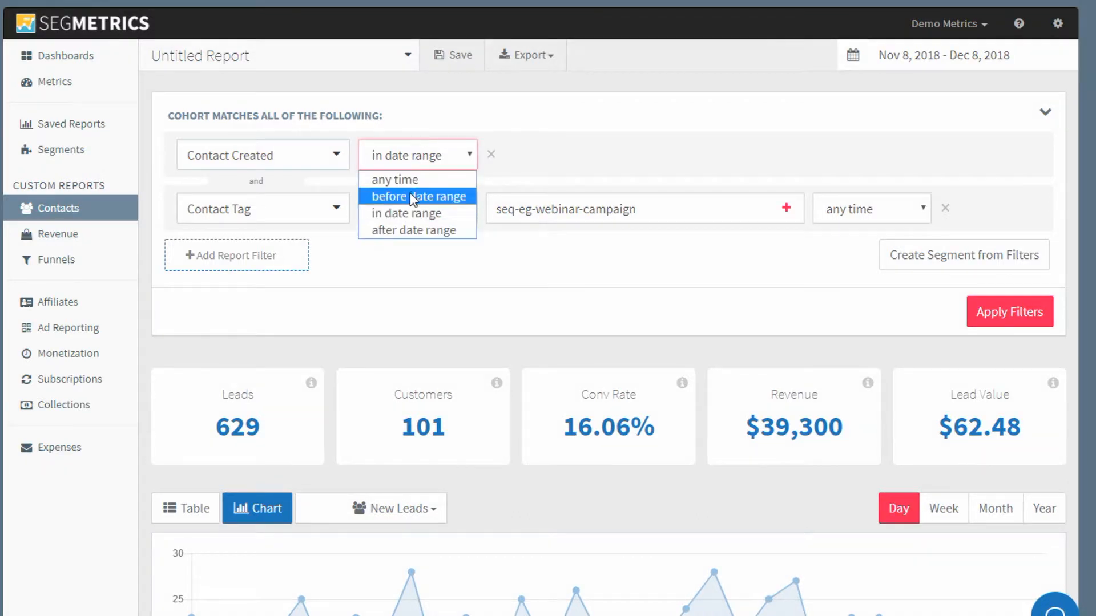
click(414, 185)
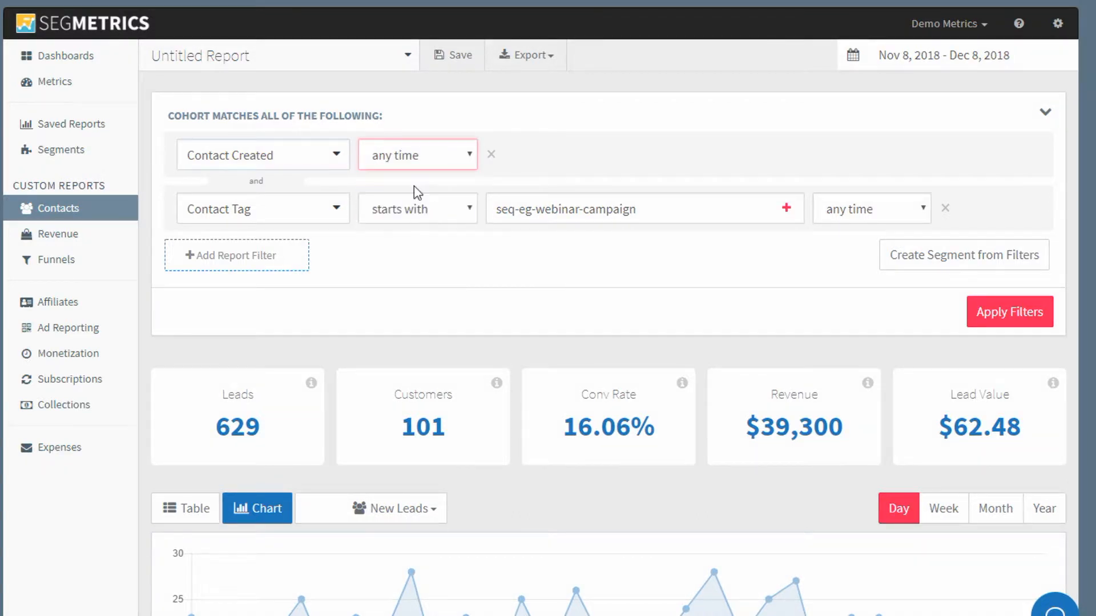
Step: Limit the Contact Tag filter to in date range and apply the filters
click(858, 210)
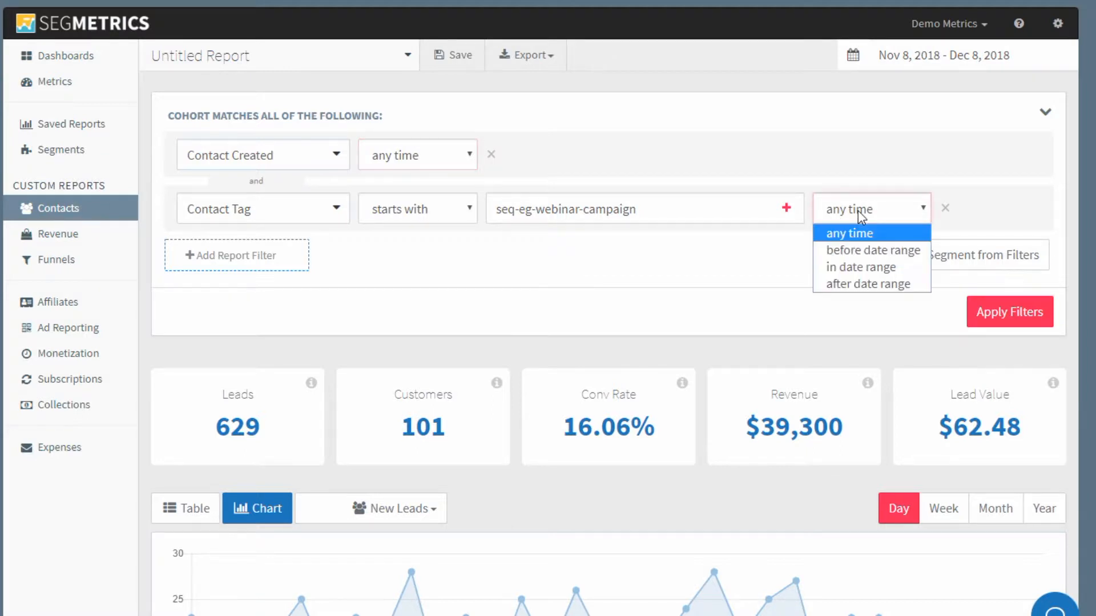
click(886, 269)
click(1005, 317)
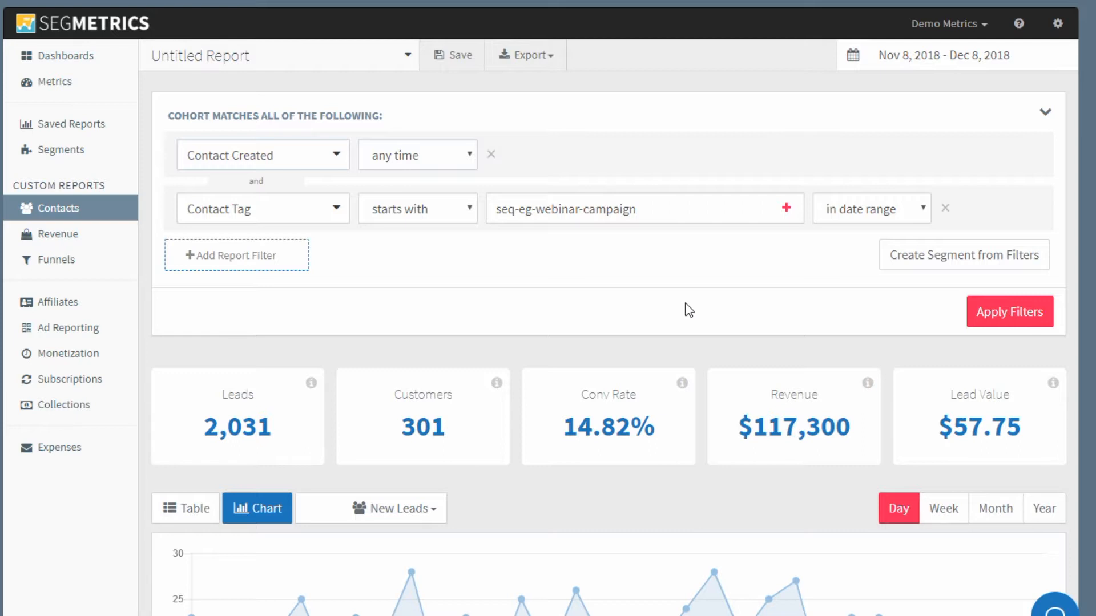
Step: Create a segment from the filters named EG Webinar Campaign
click(928, 275)
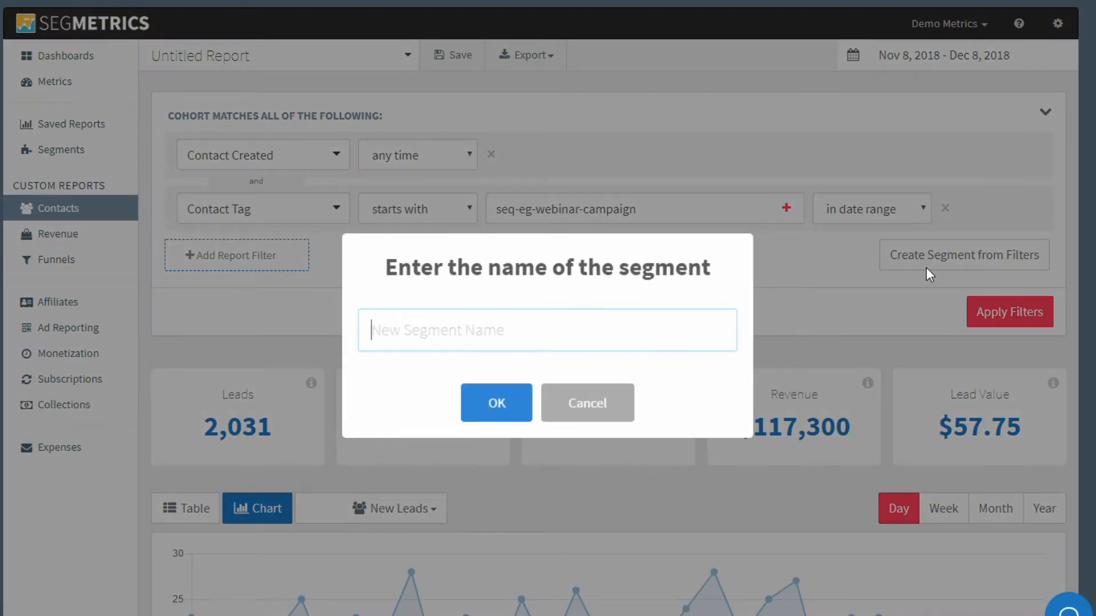
text(EG Webinar Campaign)
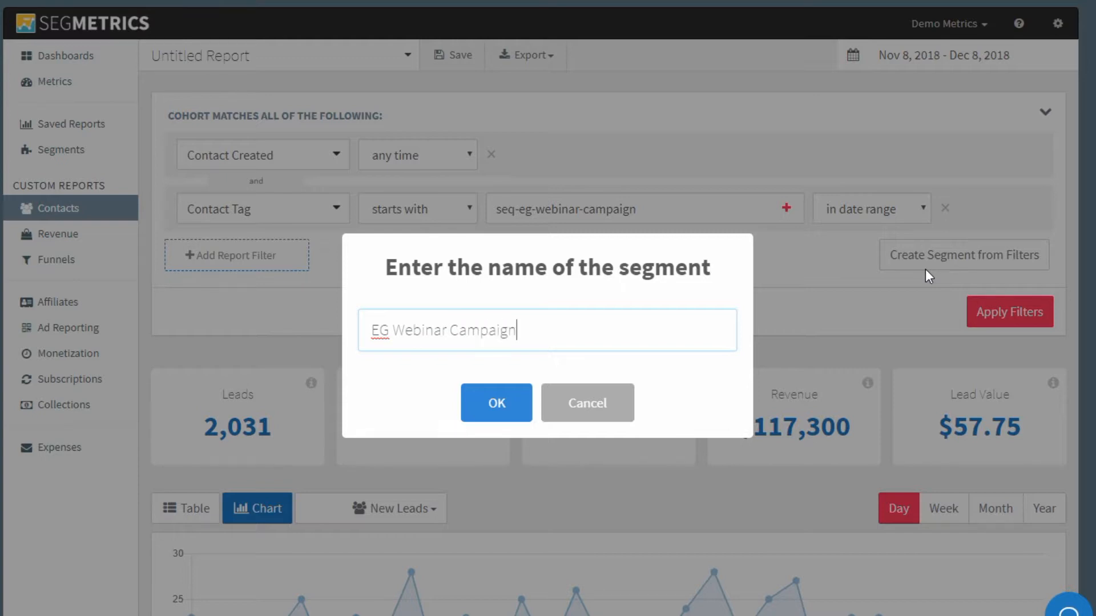
click(497, 413)
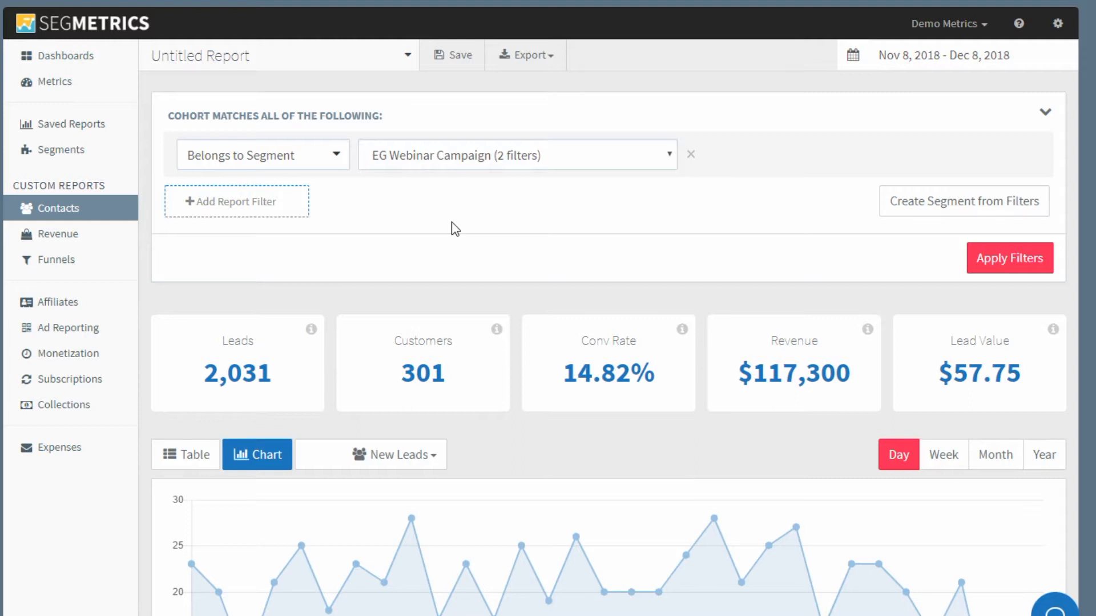
Step: Show the results as a table broken down by Tags (In Filter)
click(200, 457)
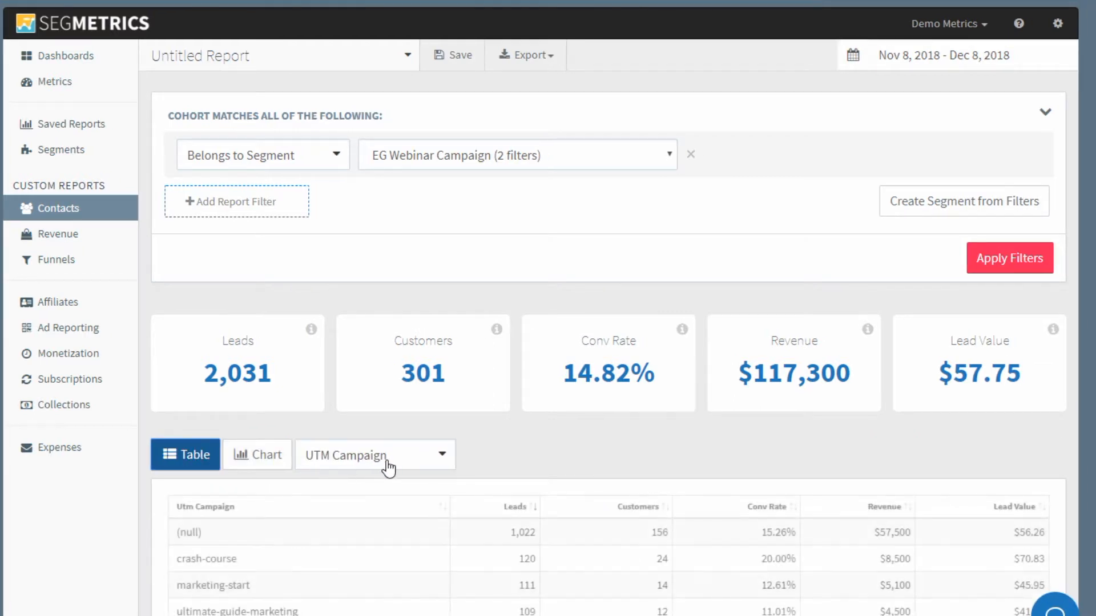
scroll(420, 461, down, 1)
scroll(422, 457, down, 5)
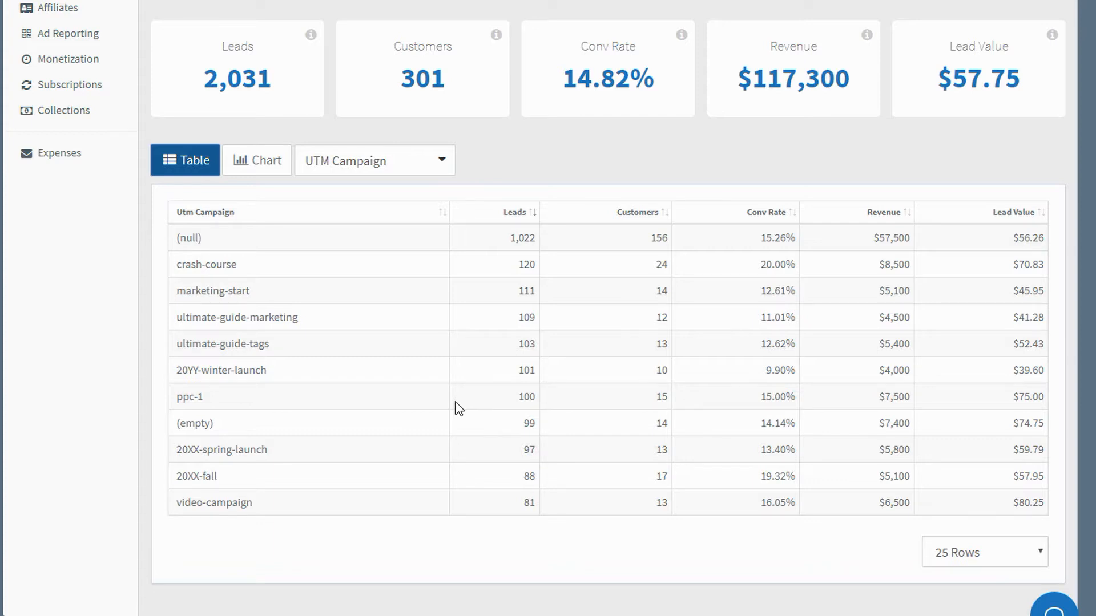
click(422, 167)
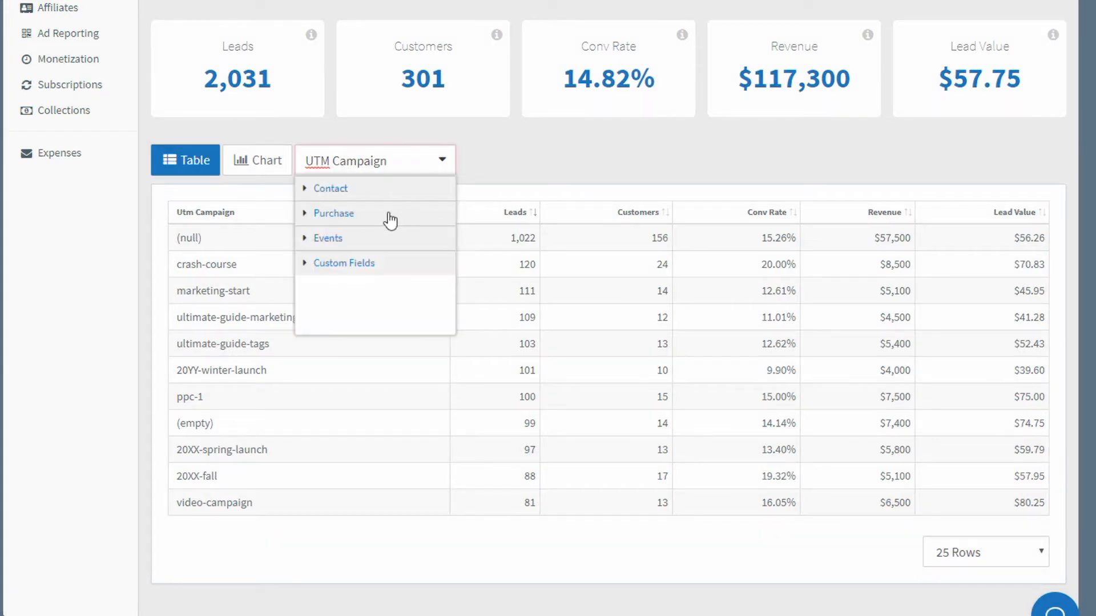
click(375, 190)
click(374, 261)
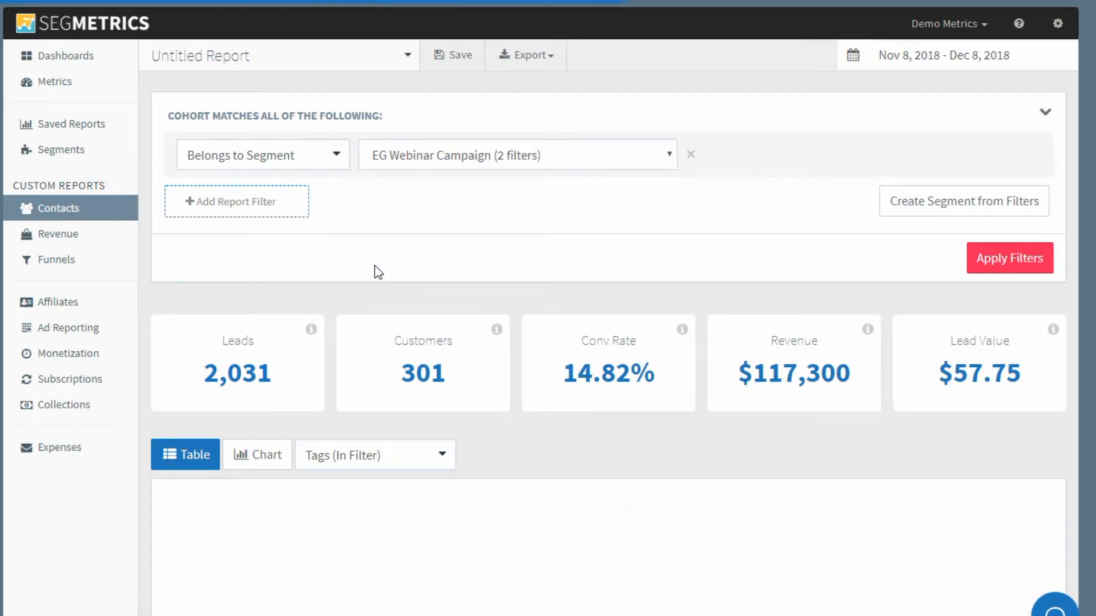
Step: Review the webinar campaign tag rows in the table
scroll(460, 308, down, 3)
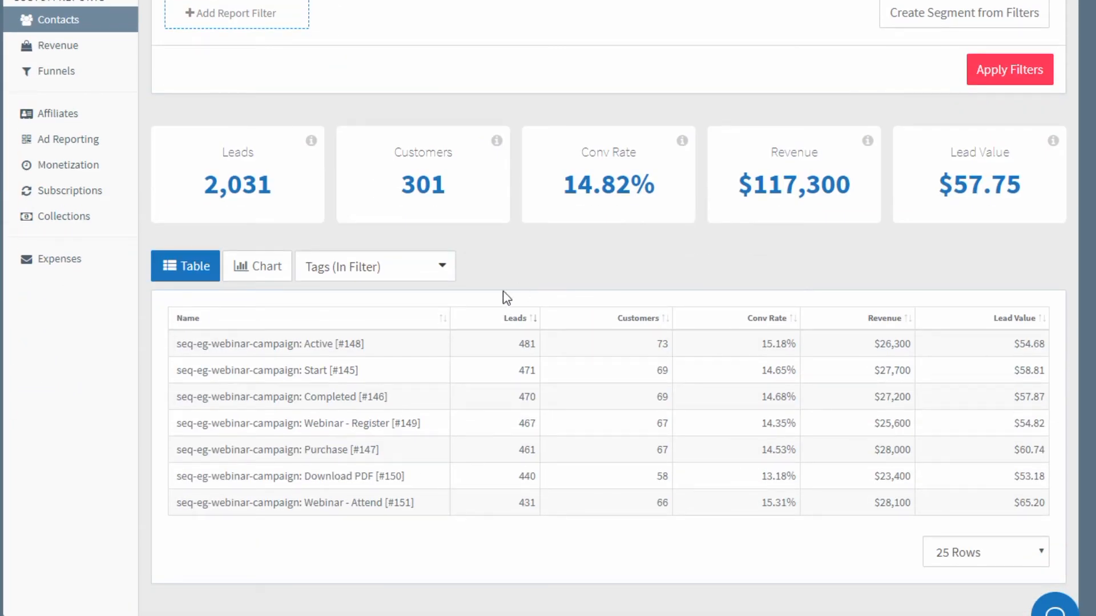
scroll(354, 343, up, 3)
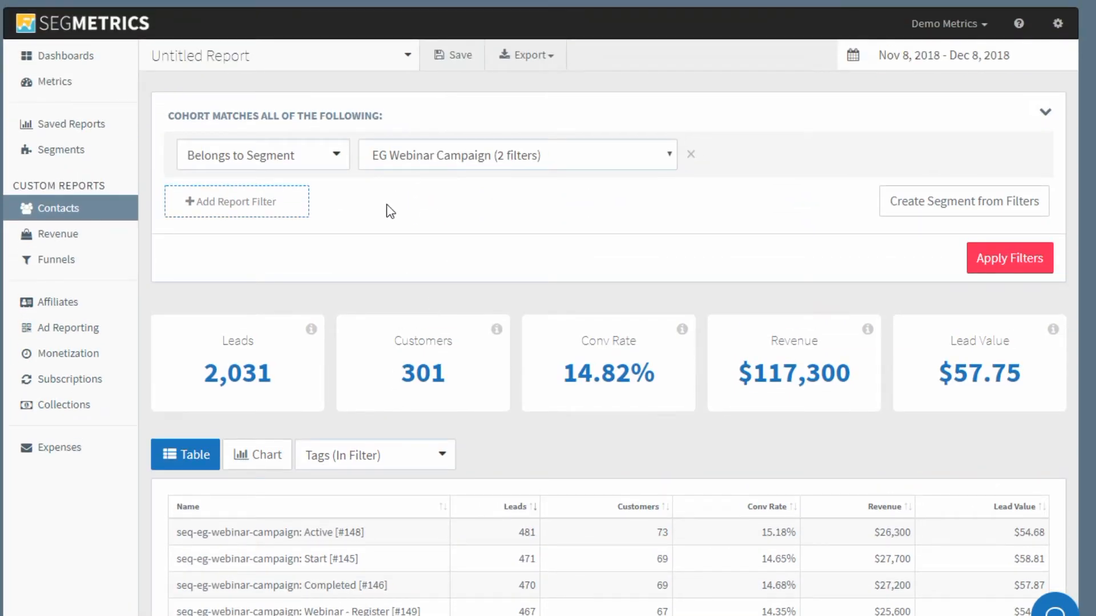
scroll(440, 343, down, 3)
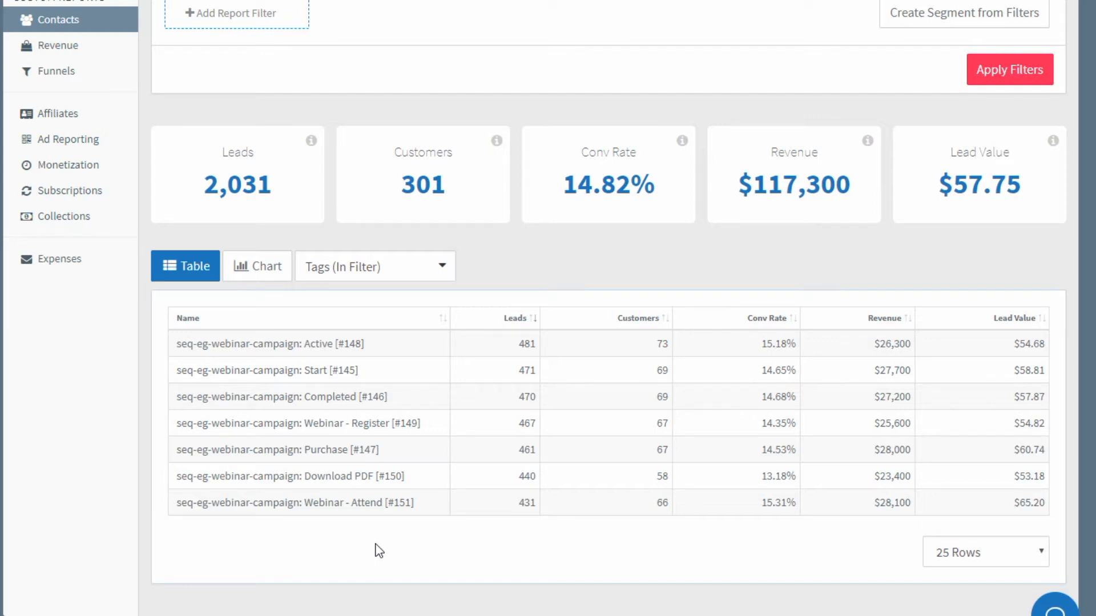
drag(411, 372, 183, 365)
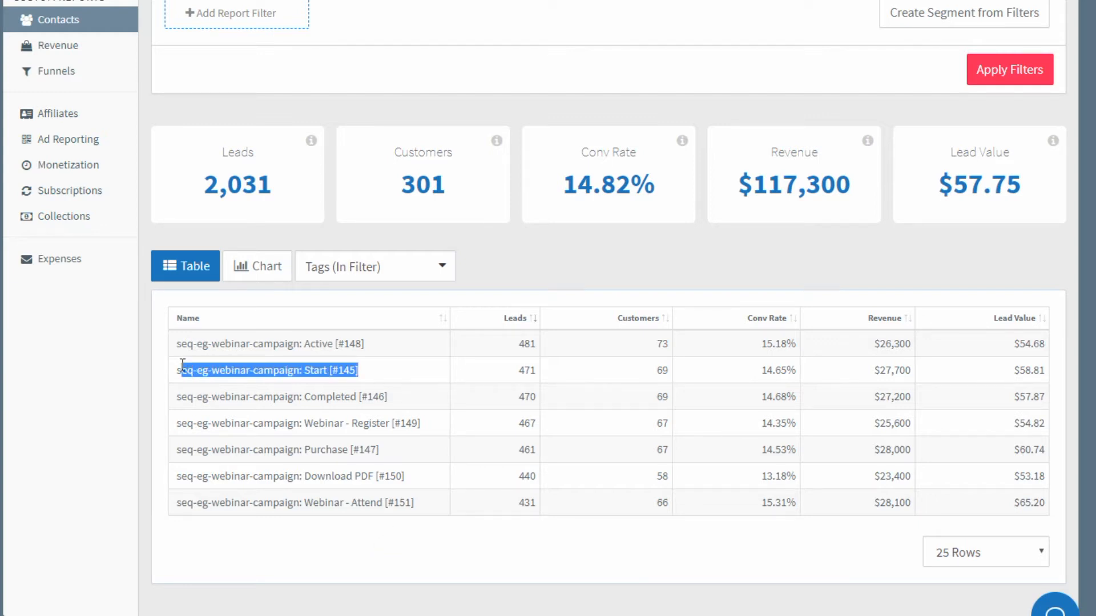
drag(420, 476, 201, 478)
drag(426, 420, 207, 432)
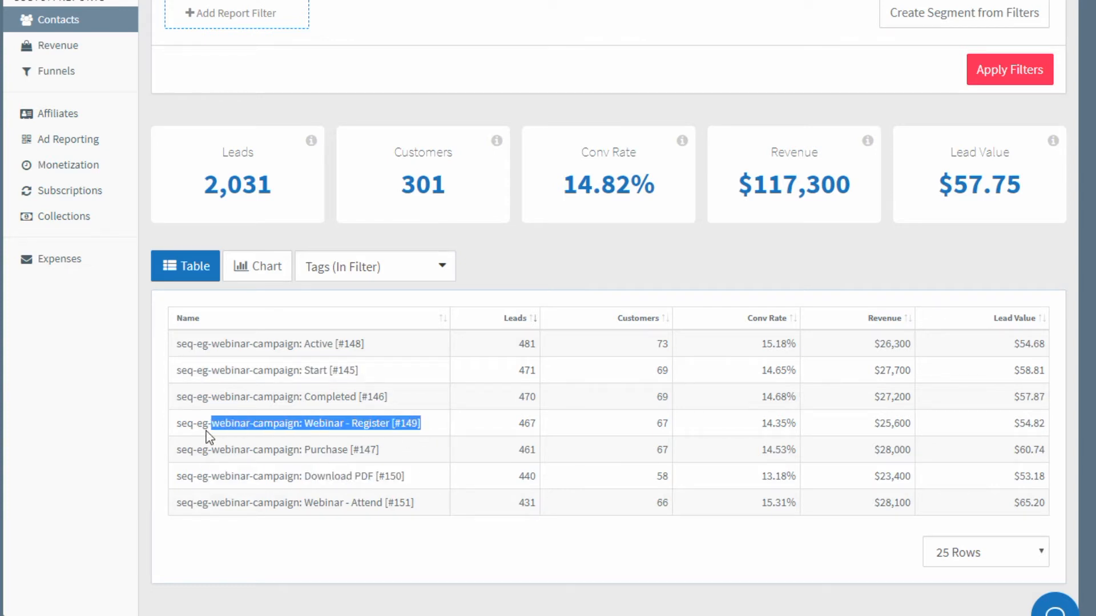
drag(425, 503, 191, 501)
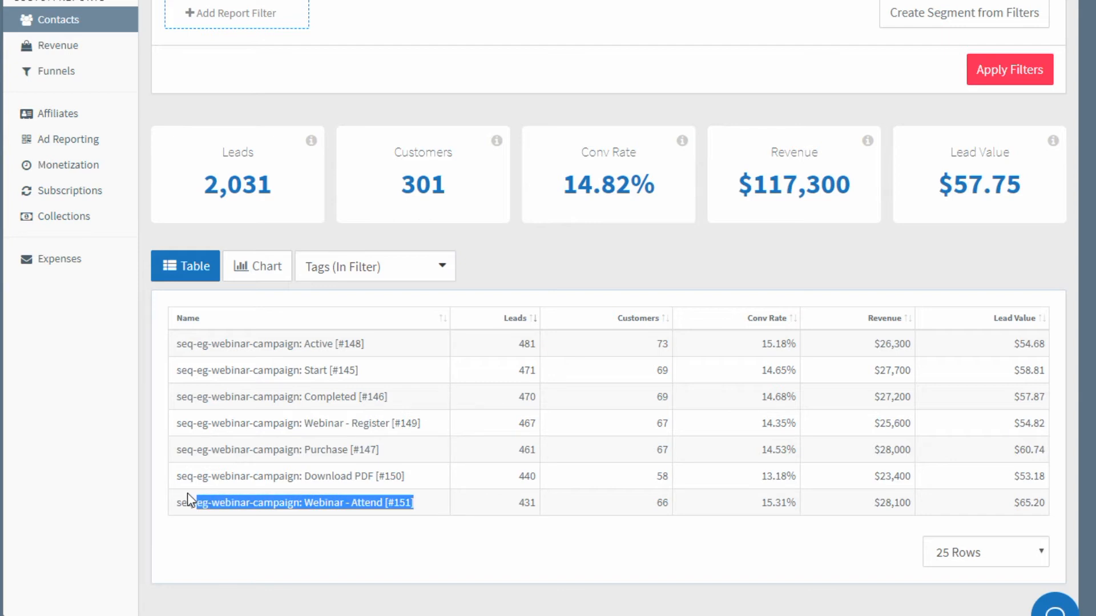
click(410, 565)
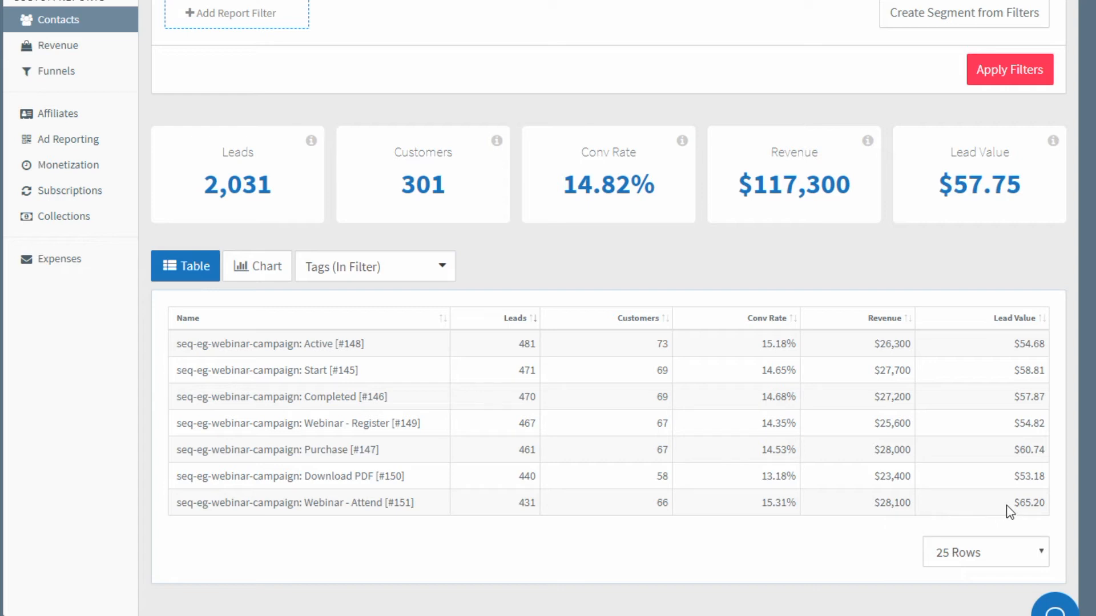
Step: Sort the tag table by Lead Value
click(1032, 318)
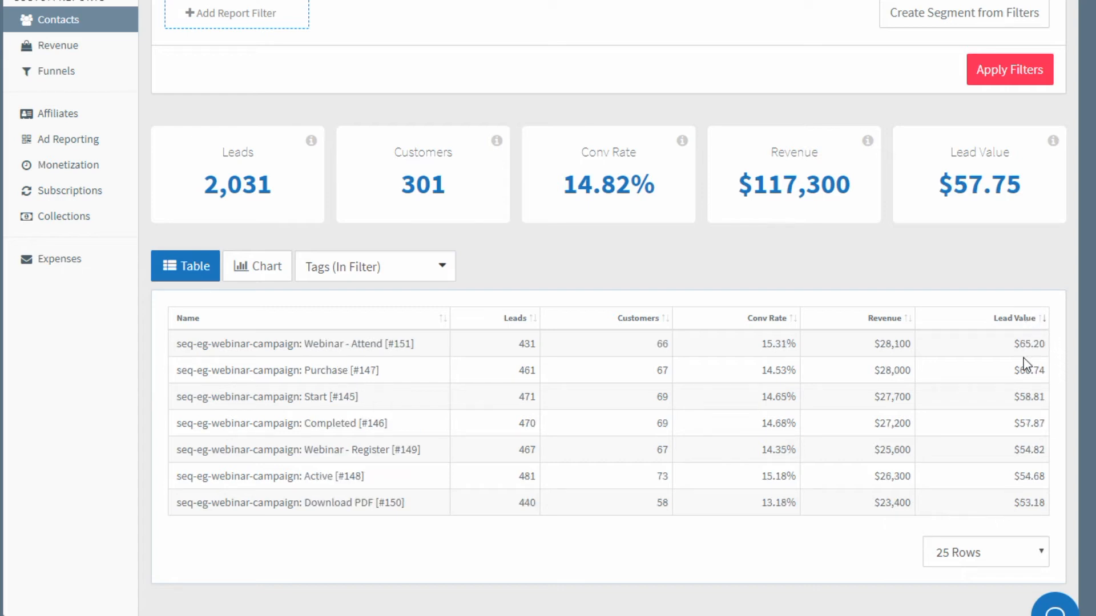
drag(424, 350, 167, 341)
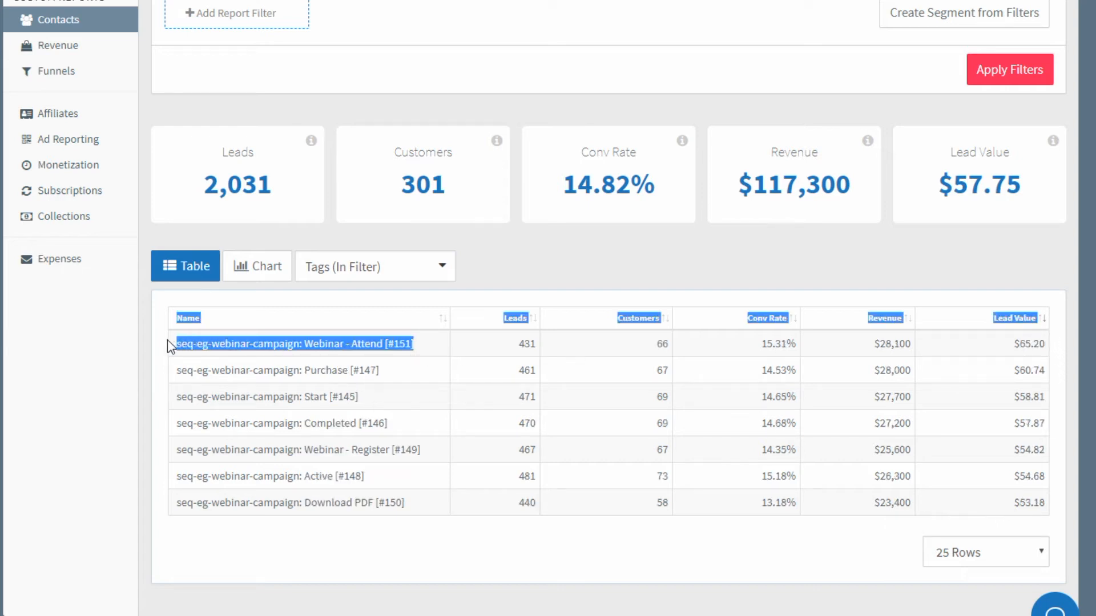
click(1001, 353)
drag(1001, 353, 1049, 345)
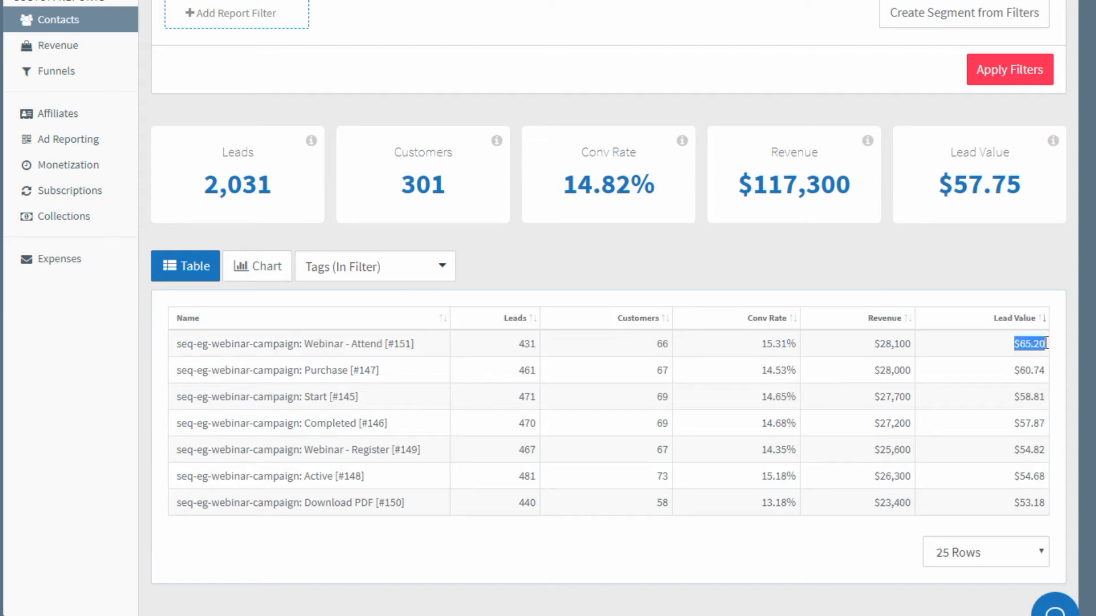
click(828, 548)
Step: Open the dialog to save the report
scroll(398, 264, up, 3)
click(443, 57)
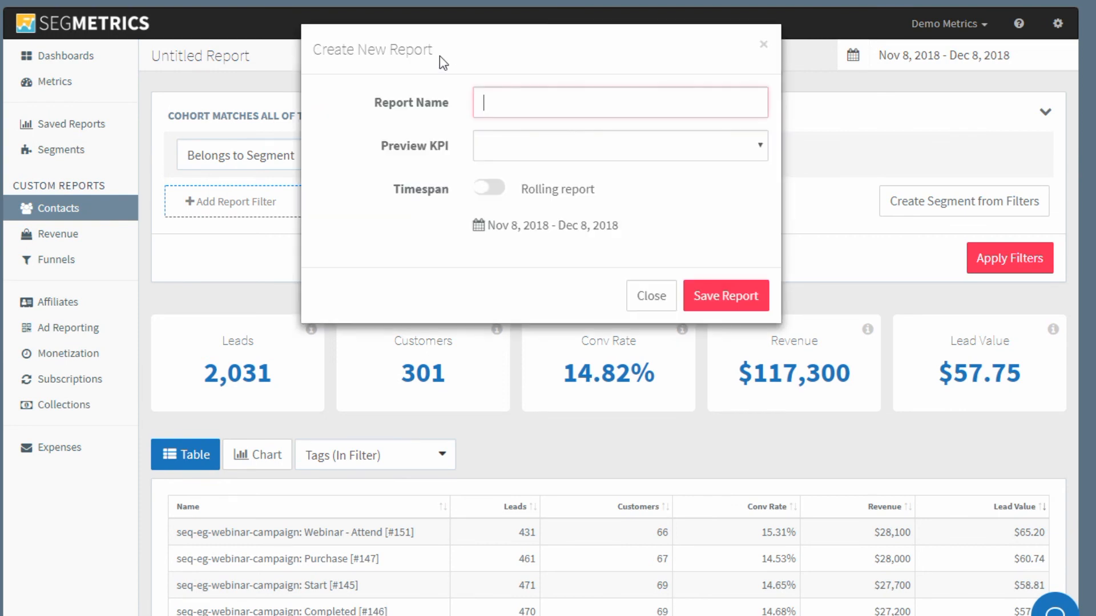